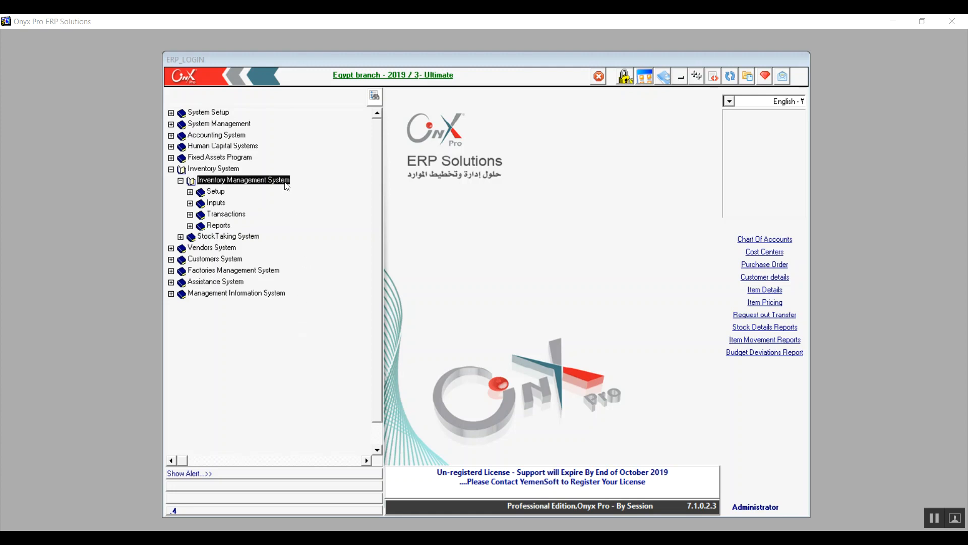
# Open Inventory Parameters from the Inventory Management System setup and put its Options page into edit mode.
pyautogui.click(190, 192)
pyautogui.click(223, 206)
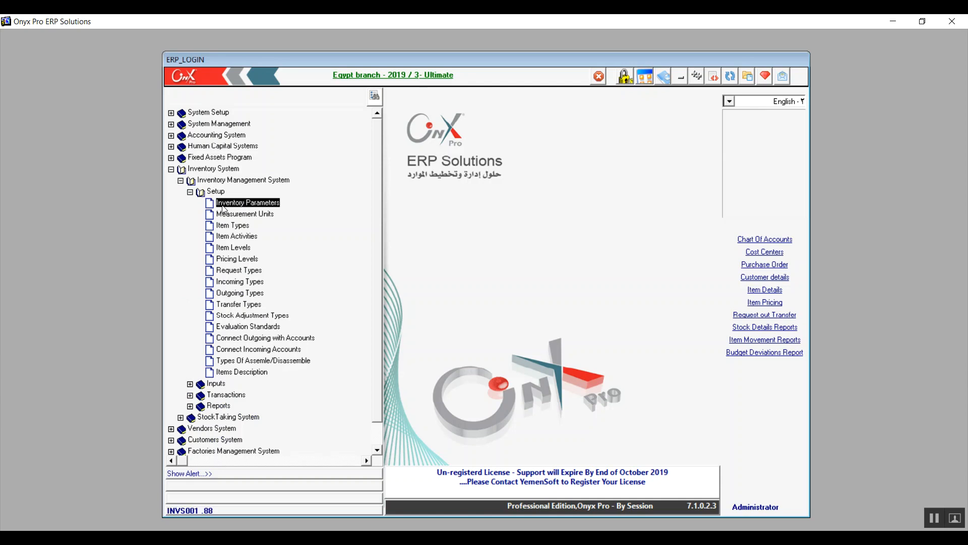
pyautogui.doubleClick(223, 204)
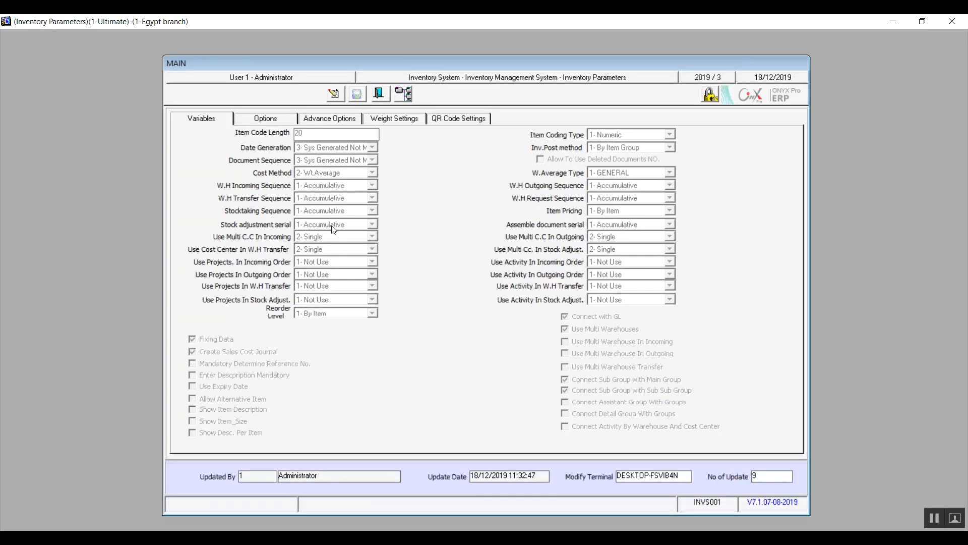
pyautogui.click(335, 95)
pyautogui.click(267, 120)
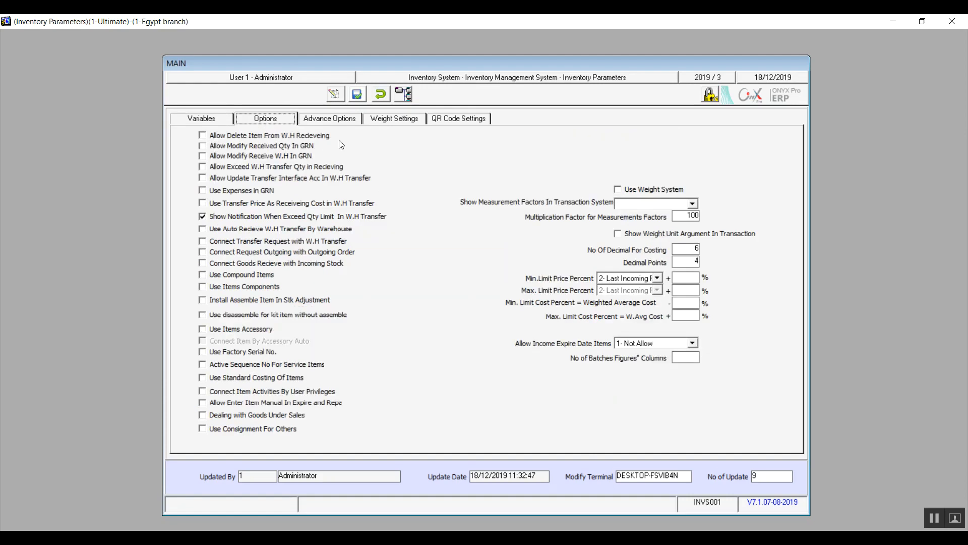
# Allow deleting items from warehouse receiving, modifying received quantity and receiving warehouse in GRN, and exceeding the transfer quantity in receiving.
pyautogui.click(202, 137)
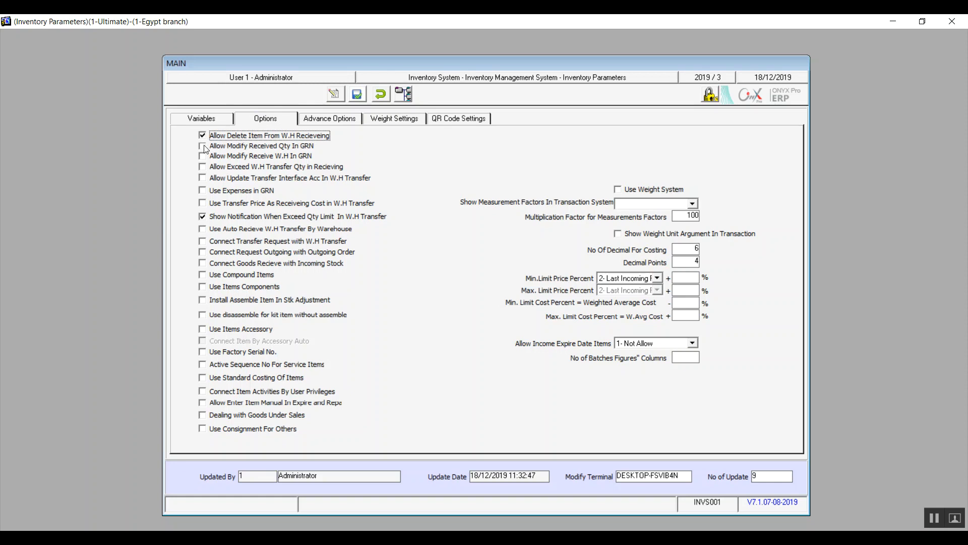
pyautogui.click(203, 148)
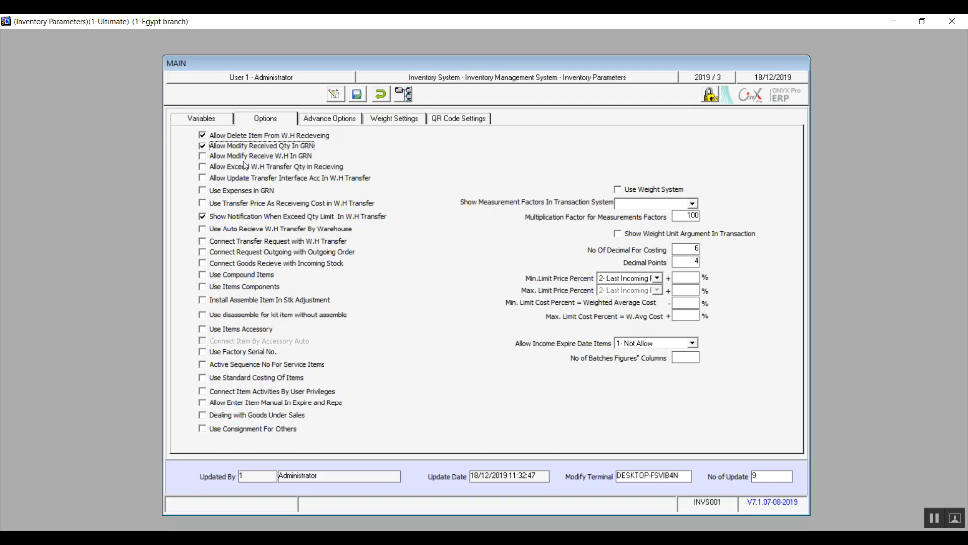
pyautogui.click(203, 157)
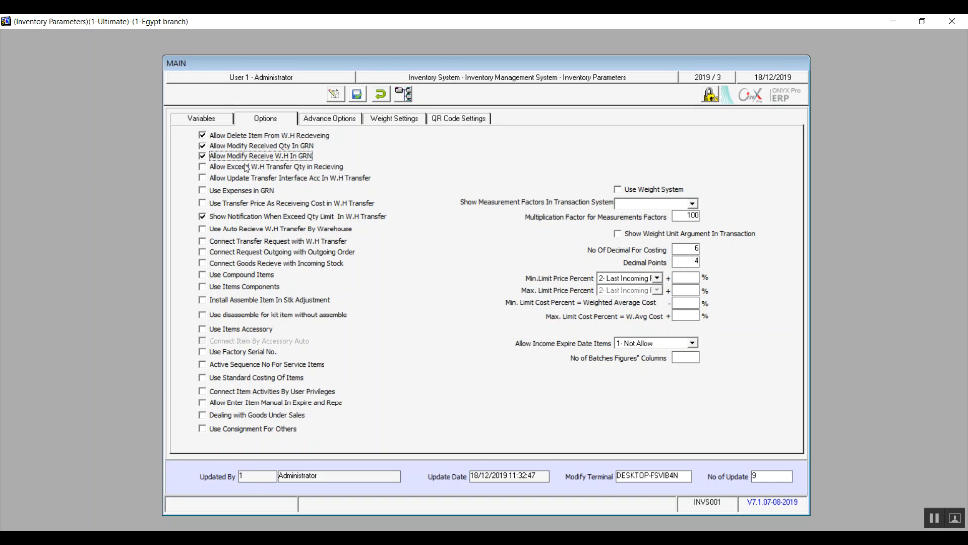
pyautogui.click(204, 167)
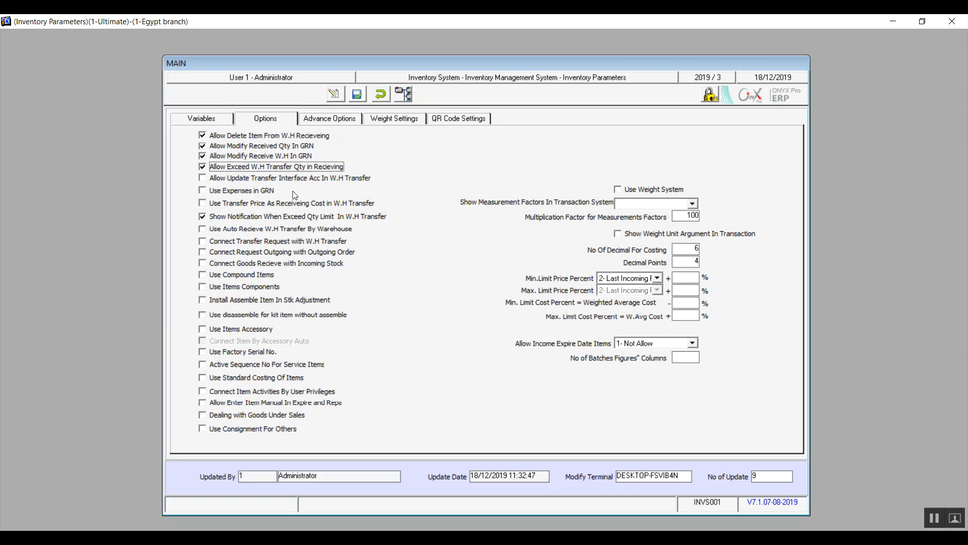
# Try the transfer interface account update, GRN expenses, transfer price costing and automatic transfer receiving options, clearing each one again.
pyautogui.click(204, 179)
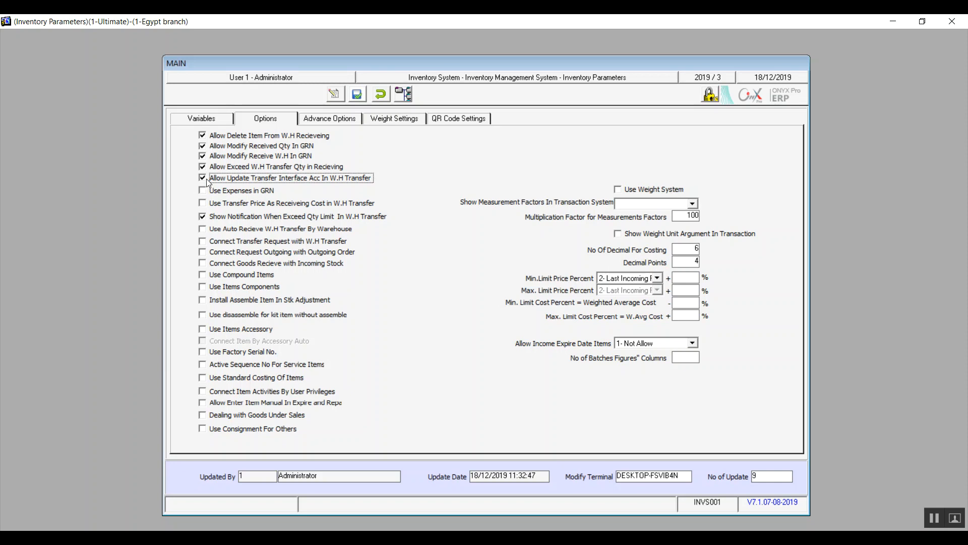
pyautogui.click(202, 192)
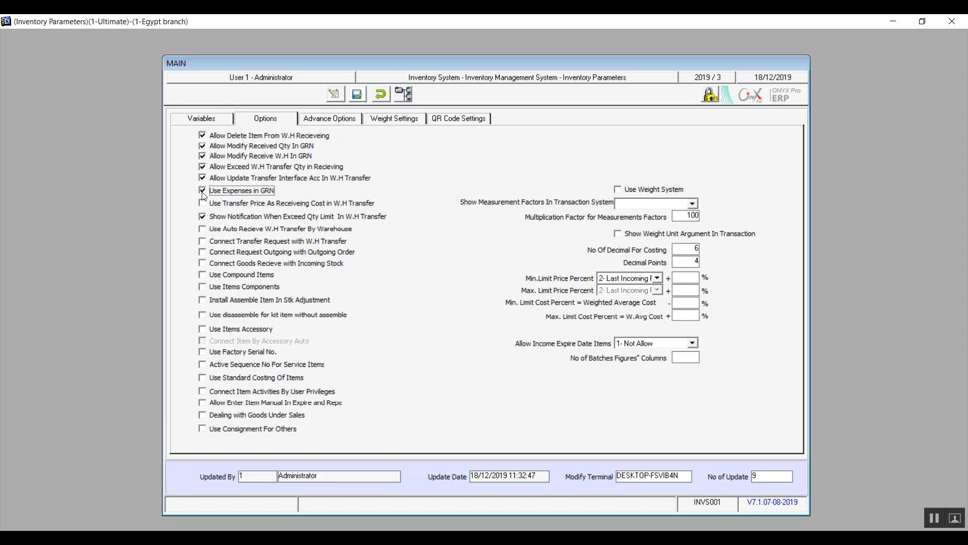
pyautogui.click(202, 192)
pyautogui.click(203, 178)
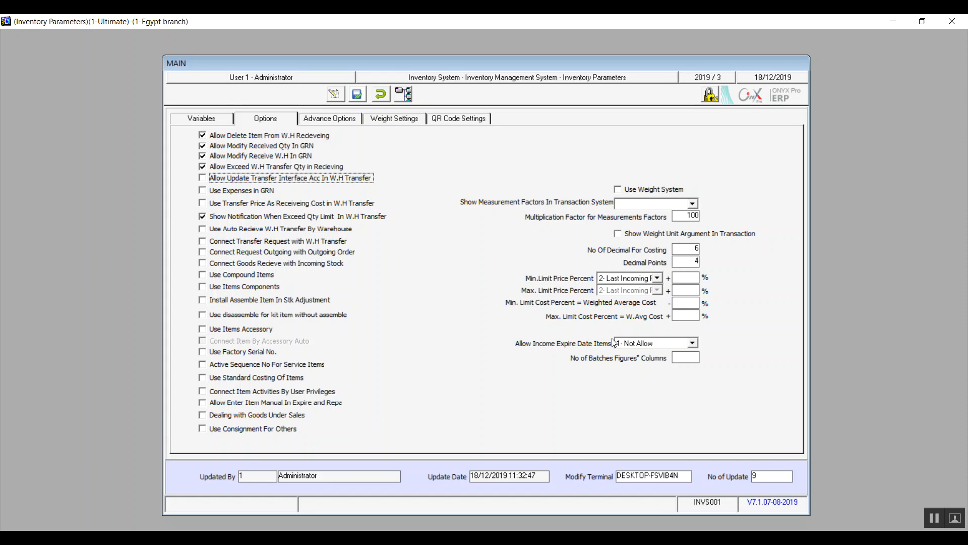
pyautogui.click(934, 519)
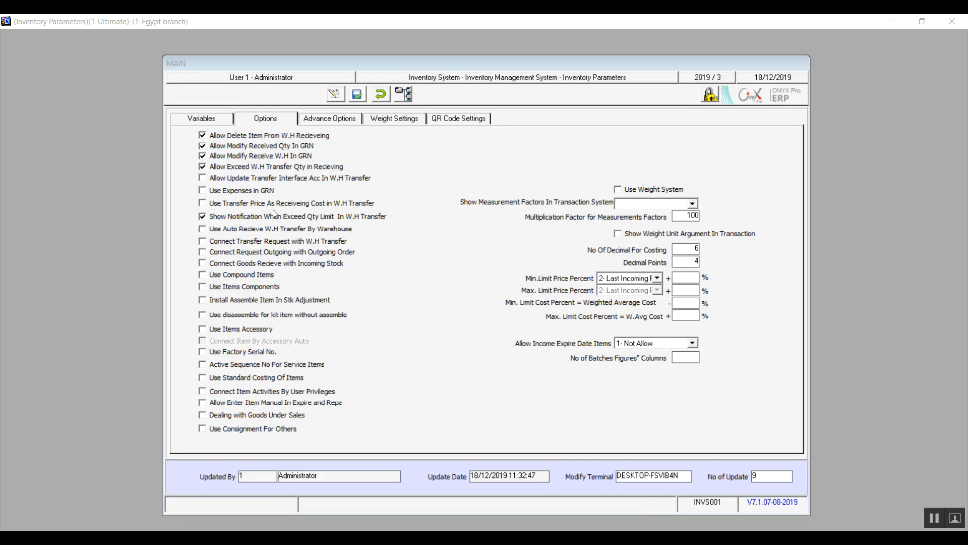
pyautogui.click(202, 204)
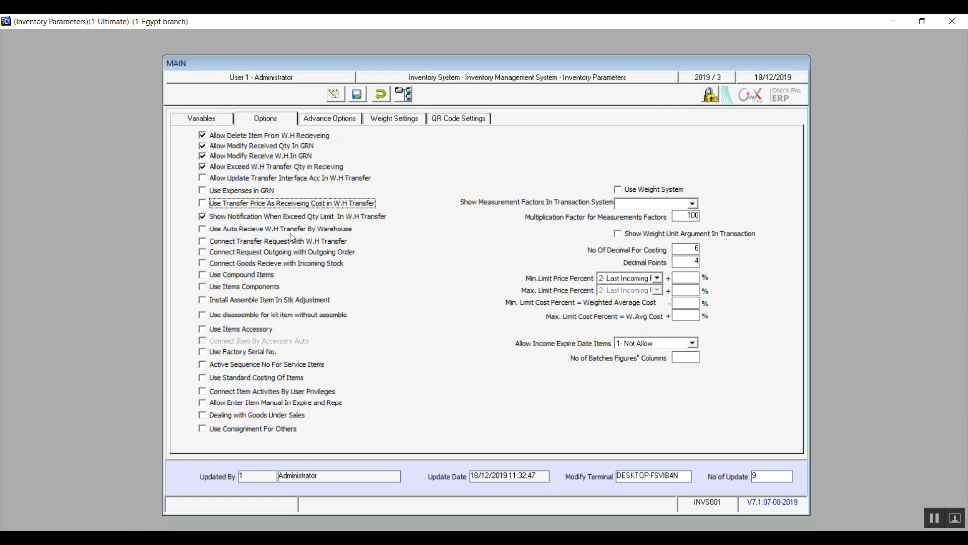
pyautogui.click(204, 230)
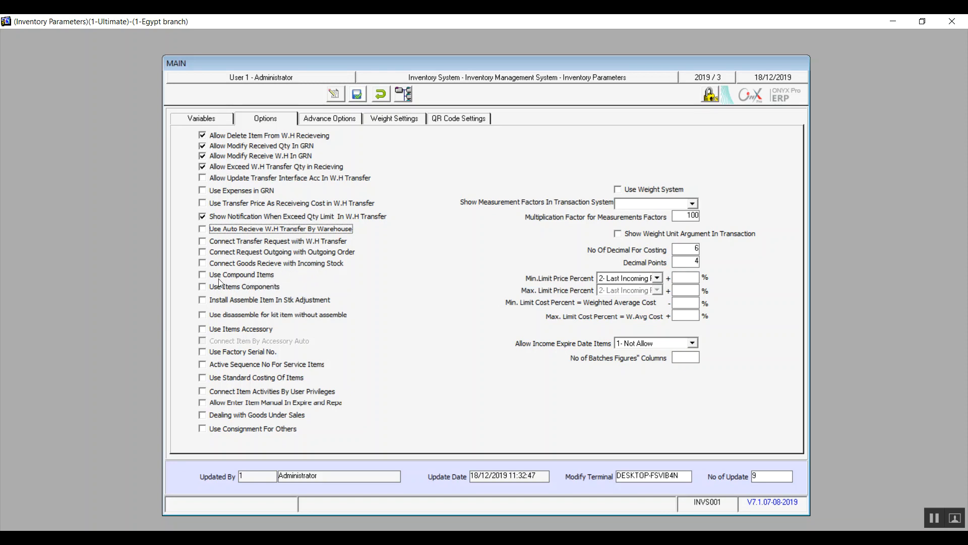
# Enable Use Compound Items, Install Assemble Item In Stk Adjustment and Use disassemble for kit item without assemble, leaving Use Items Components off.
pyautogui.click(203, 275)
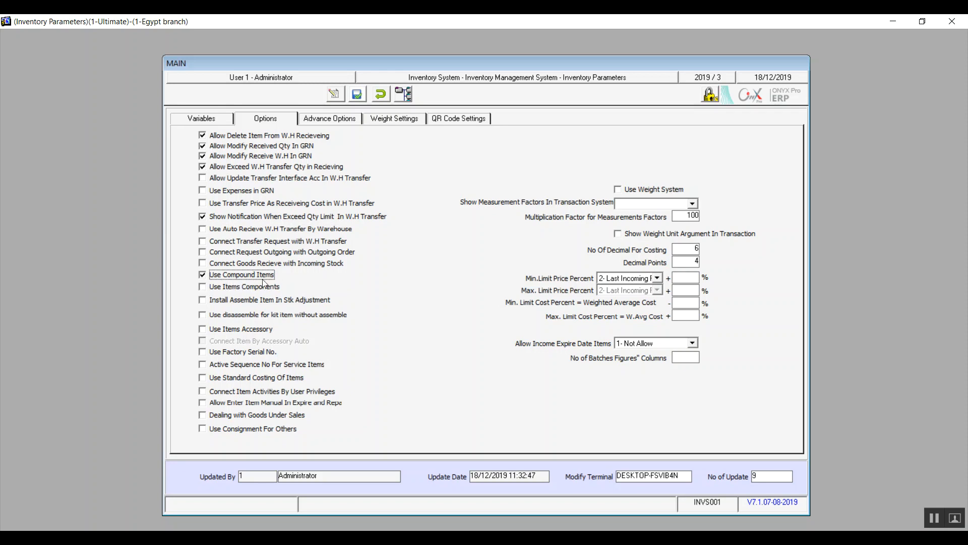
pyautogui.click(203, 288)
pyautogui.click(202, 287)
pyautogui.click(203, 302)
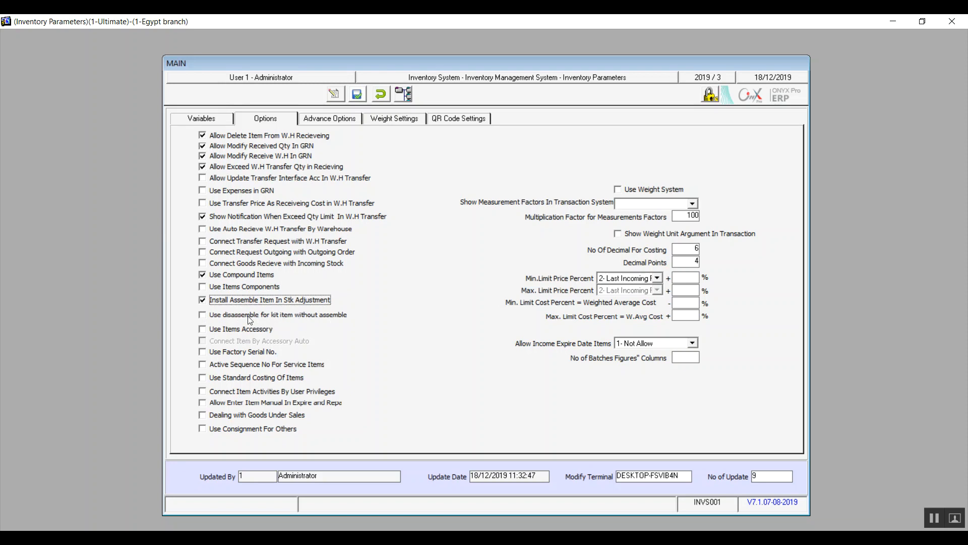
pyautogui.click(203, 315)
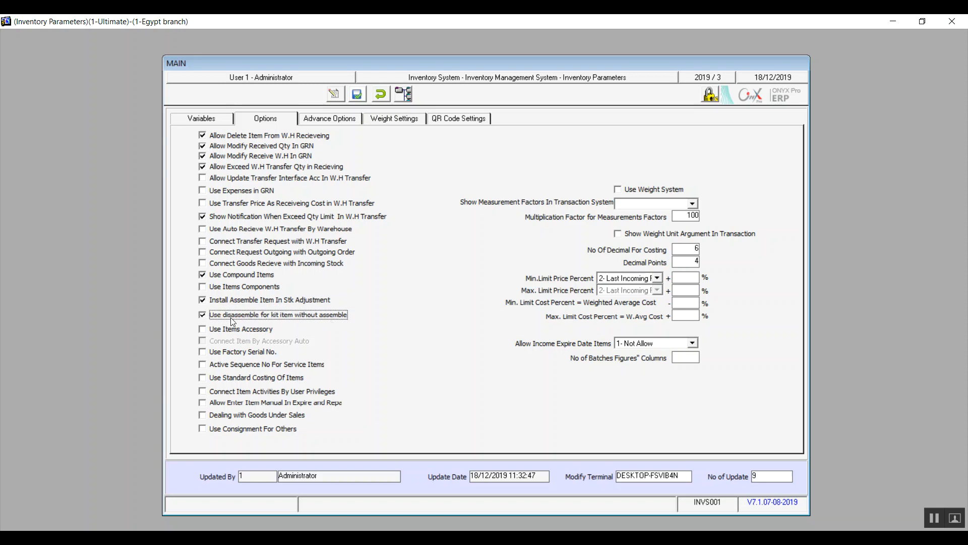
# Enable Use Items Accessory and Use Factory Serial No., leaving Use Standard Costing Of Items off.
pyautogui.click(204, 332)
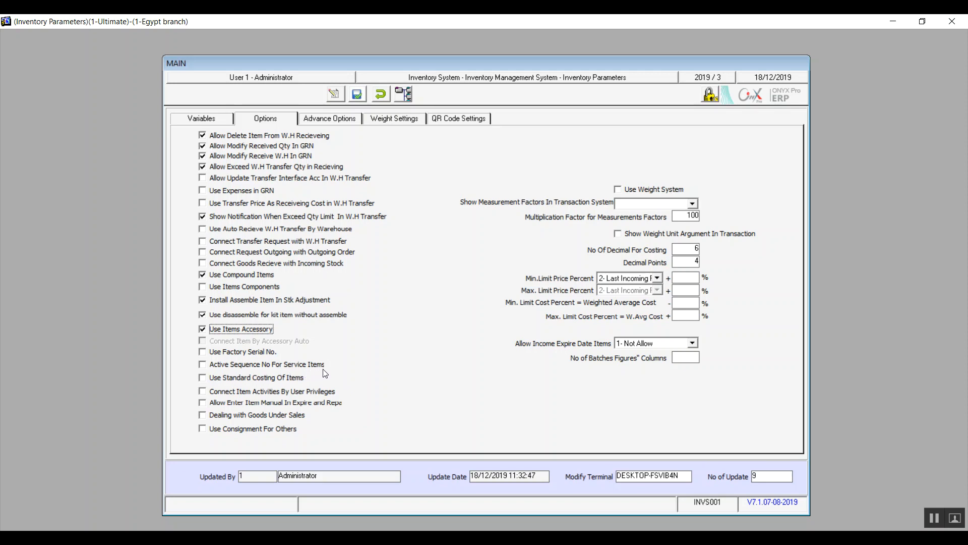
pyautogui.click(202, 352)
pyautogui.click(203, 377)
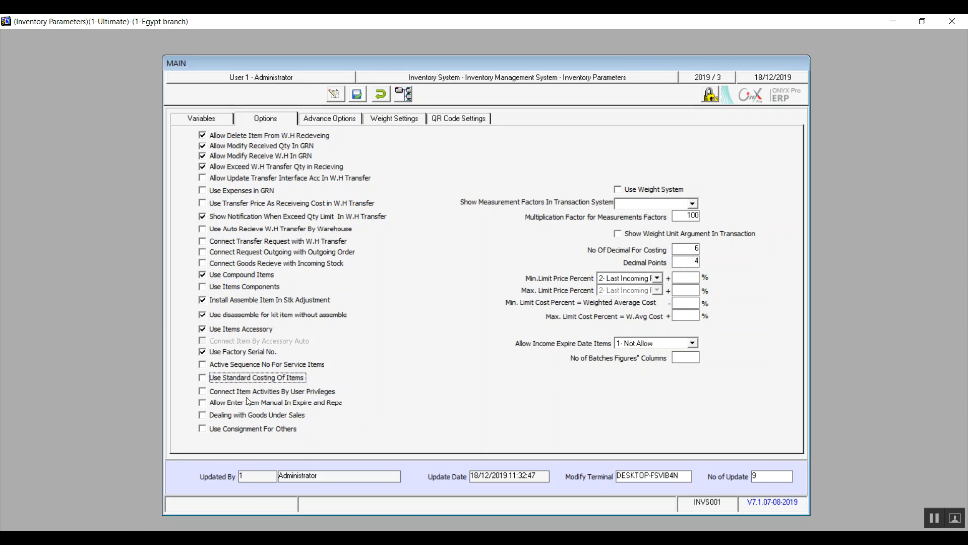
# Enable item activities by user privileges, manual item entry in expire and repair, goods under sales, and consignment for others.
pyautogui.click(203, 395)
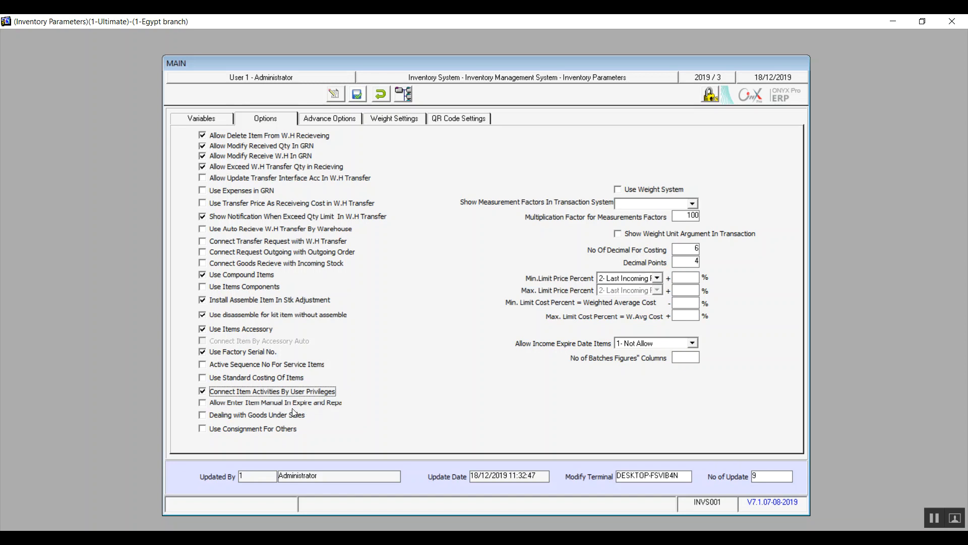
pyautogui.click(201, 402)
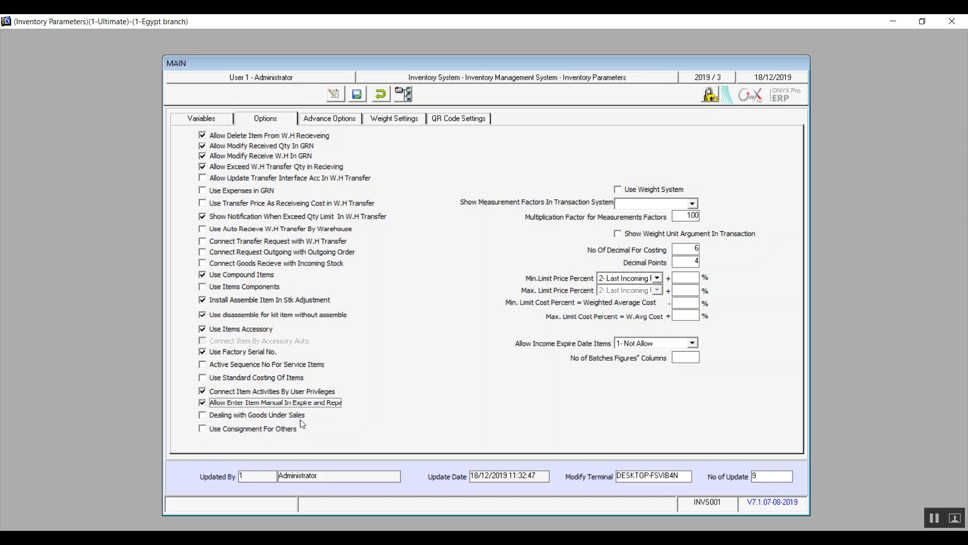
pyautogui.click(201, 415)
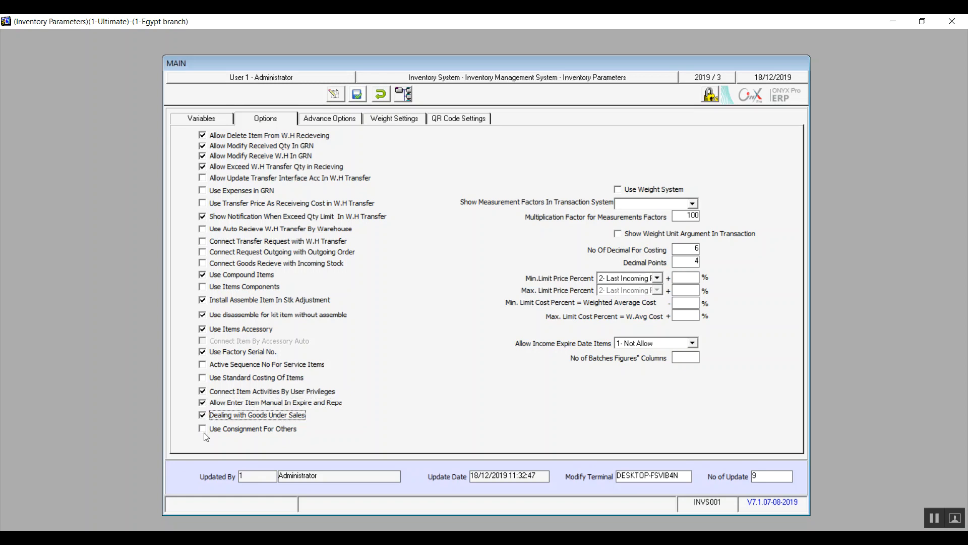
pyautogui.click(203, 429)
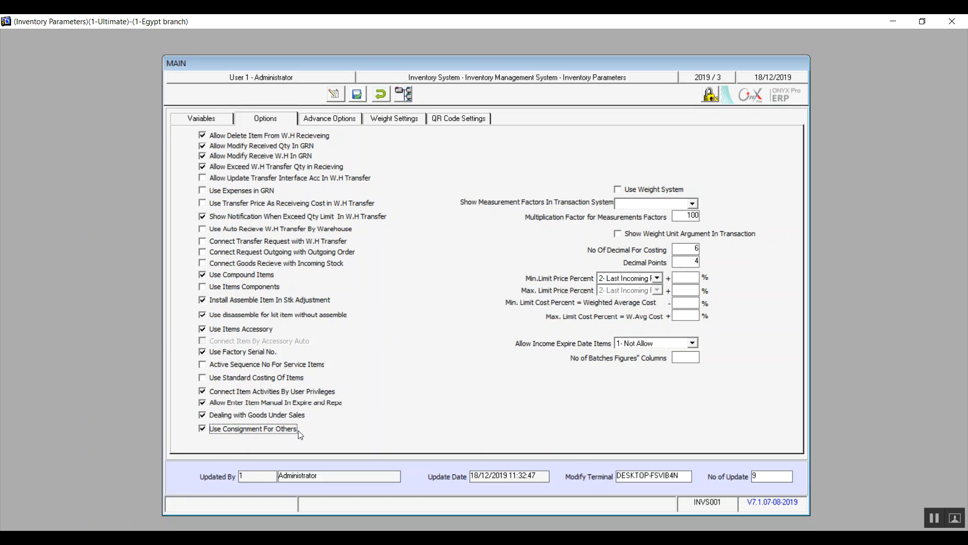
# Enable Use Weight System, check the Measurement Units window, and save the inventory parameters.
pyautogui.click(618, 190)
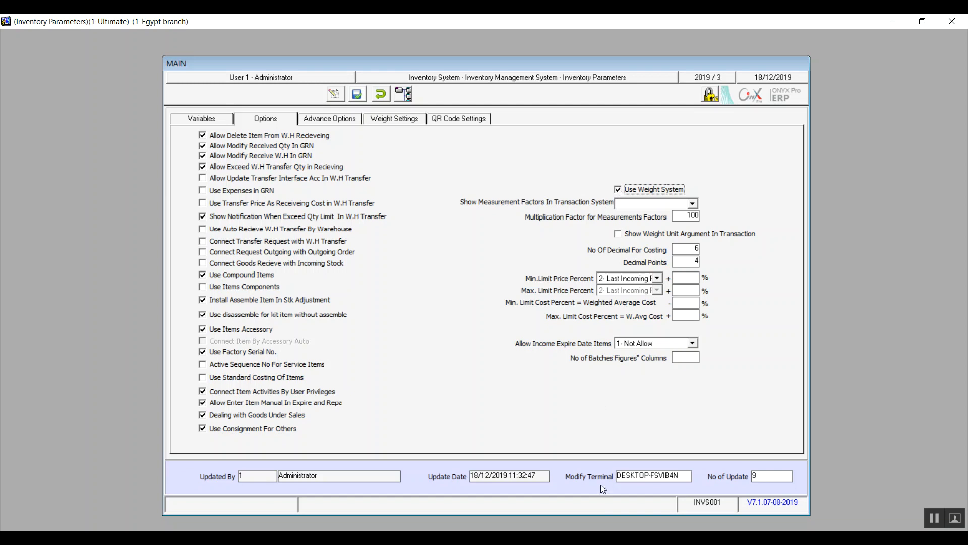
pyautogui.moveTo(651, 536)
pyautogui.click(651, 509)
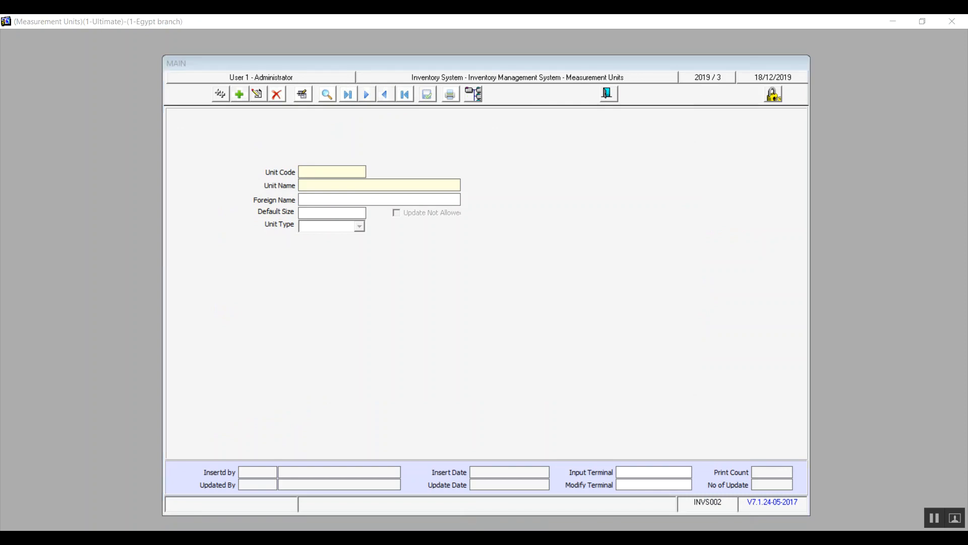
pyautogui.moveTo(608, 537)
pyautogui.click(558, 487)
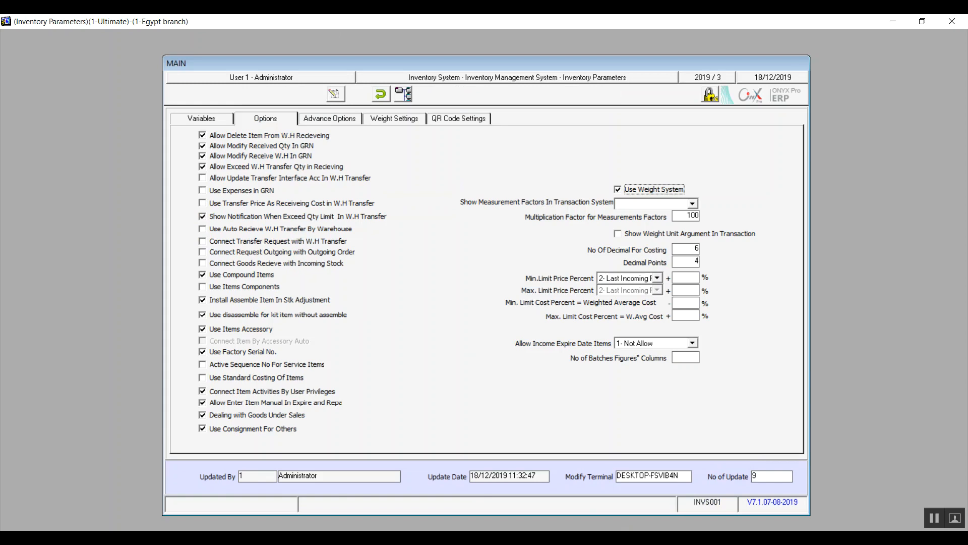
# Close and reopen the Measurement Units window to view the unit conversion table.
pyautogui.moveTo(608, 537)
pyautogui.click(692, 490)
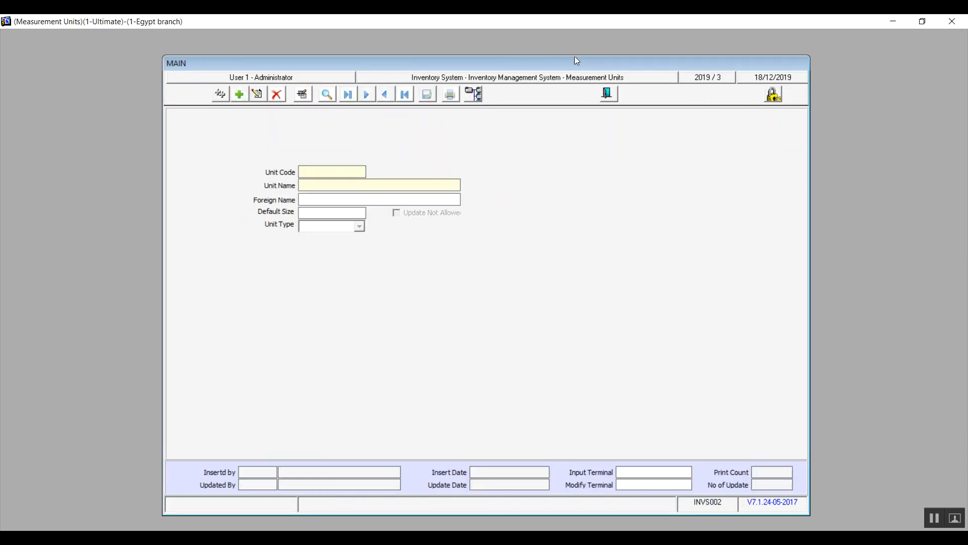
pyautogui.click(608, 94)
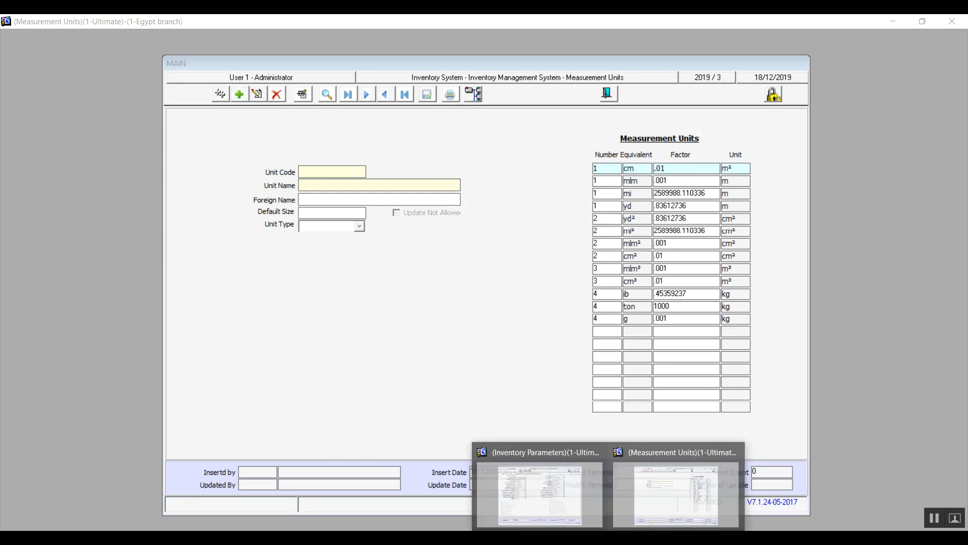
# Return to the Inventory Parameters options in edit mode and disable Use Weight System.
pyautogui.click(567, 504)
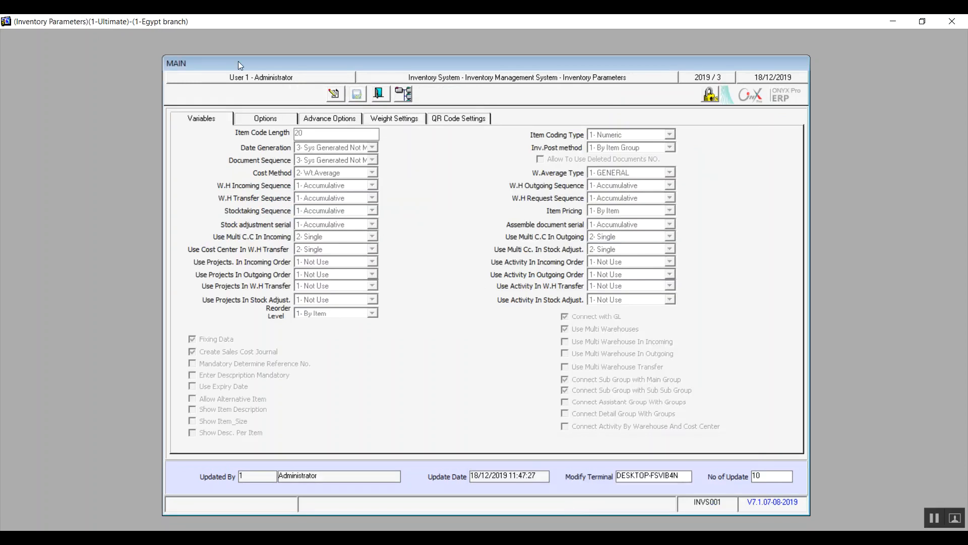
pyautogui.click(339, 95)
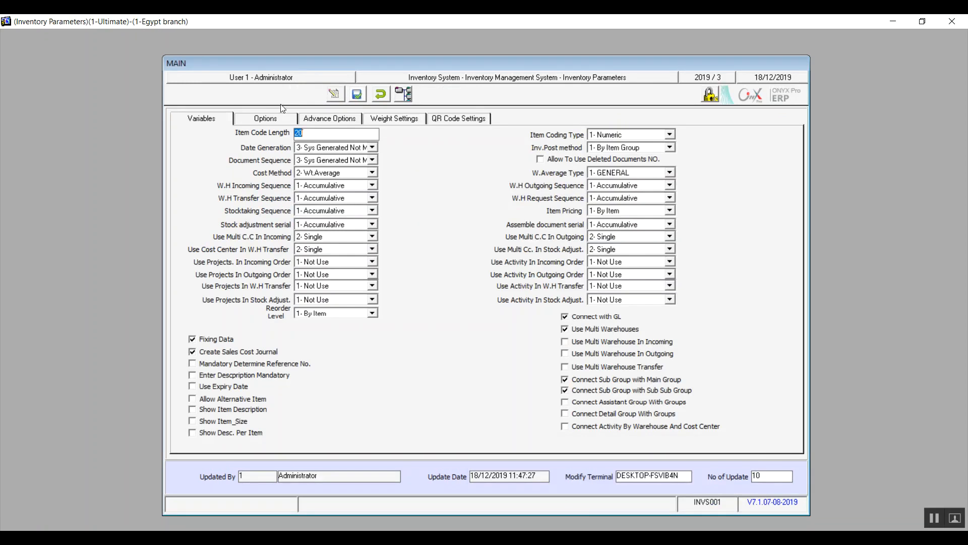
pyautogui.click(265, 121)
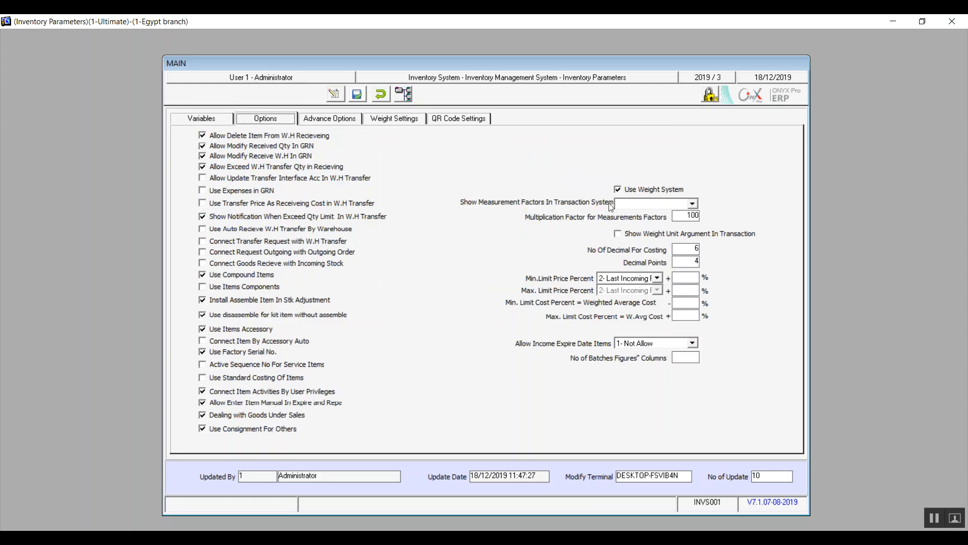
pyautogui.click(618, 190)
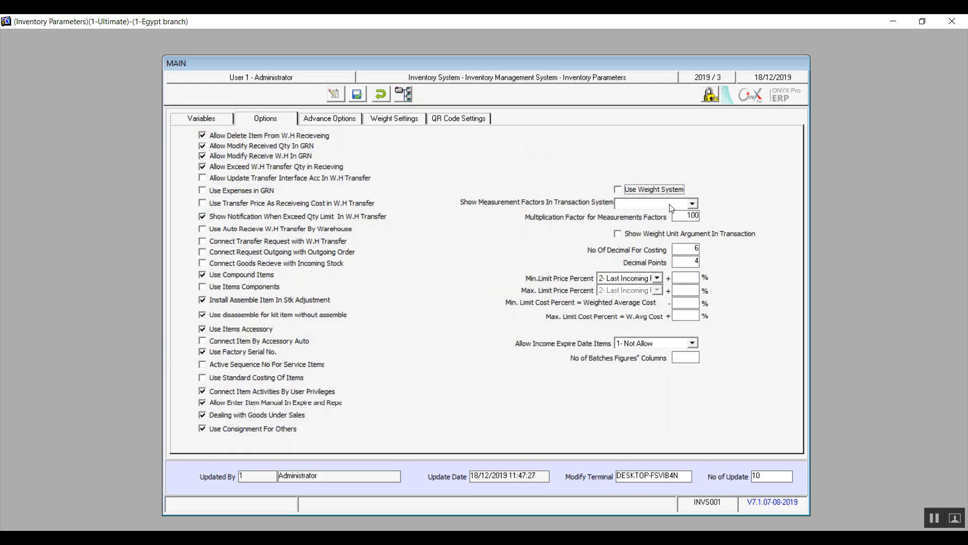
# Set Show Measurement Factors In Transaction System to Lenght.
pyautogui.click(694, 203)
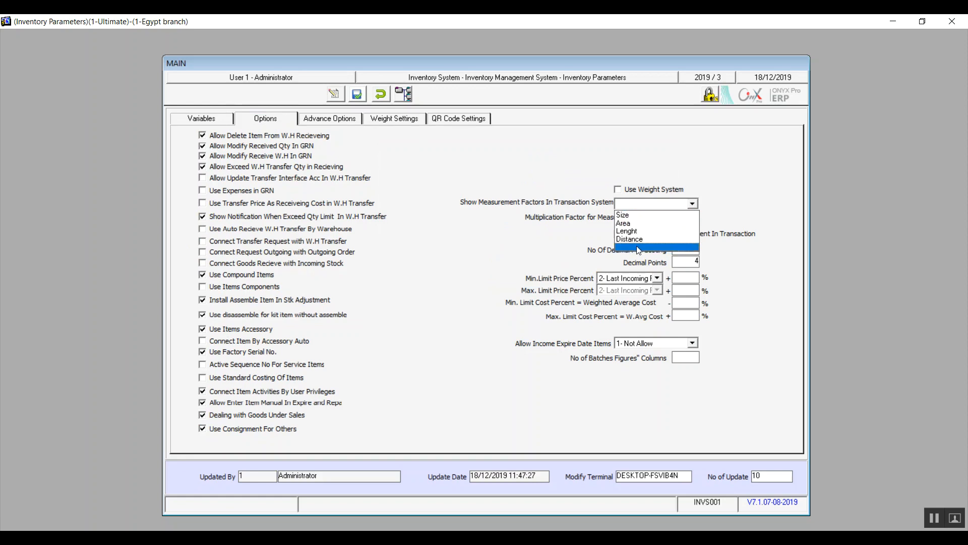
pyautogui.click(640, 246)
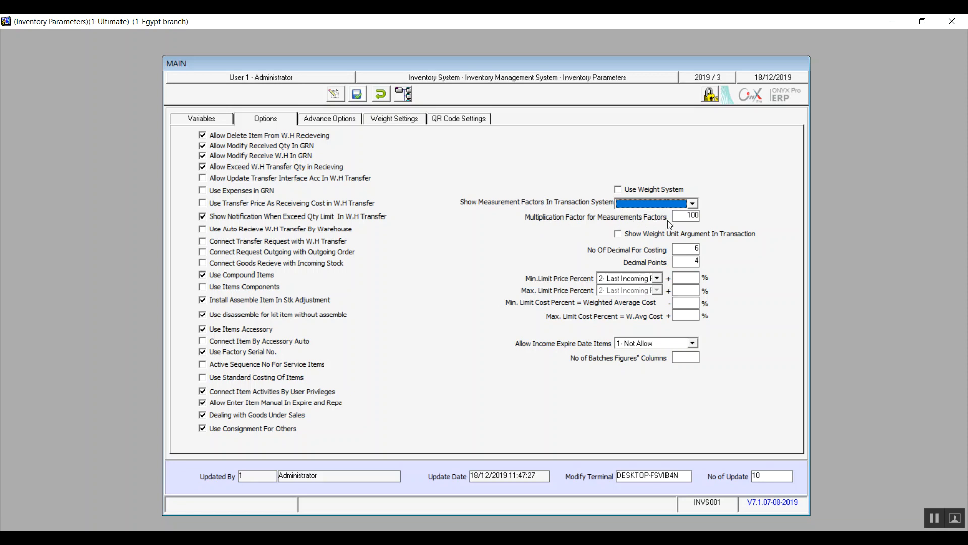
pyautogui.click(694, 204)
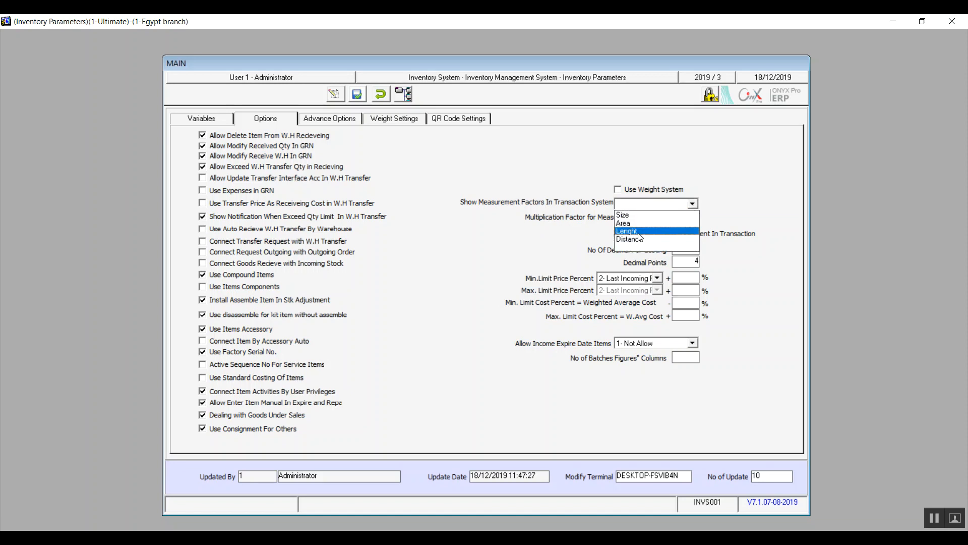
pyautogui.click(639, 234)
# Set the multiplication factor for measurement factors to 100 and Decimal Points to 2.
pyautogui.doubleClick(688, 216)
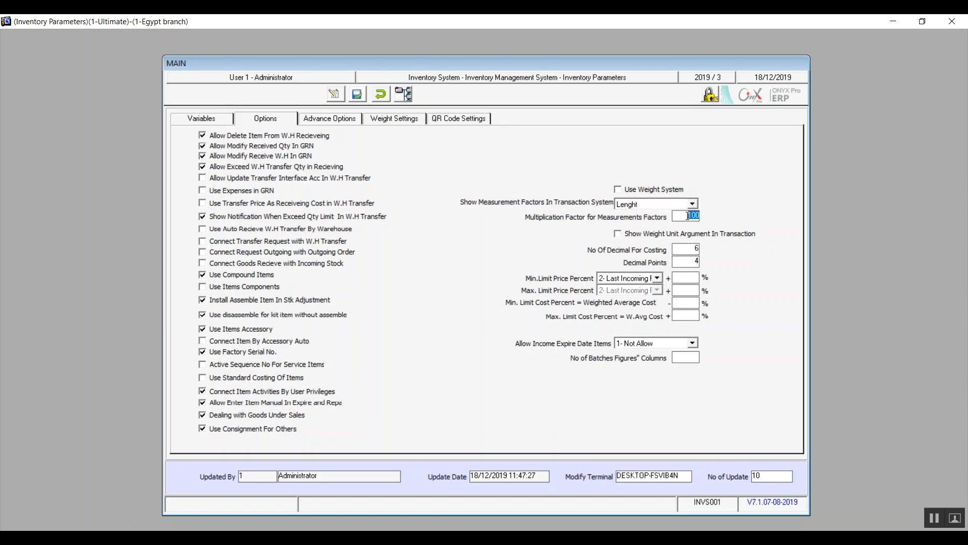
pyautogui.write('1')
pyautogui.click(691, 263)
pyautogui.write('2')
# Choose 1- Cost as the basis for the minimum limit price percent.
pyautogui.click(658, 277)
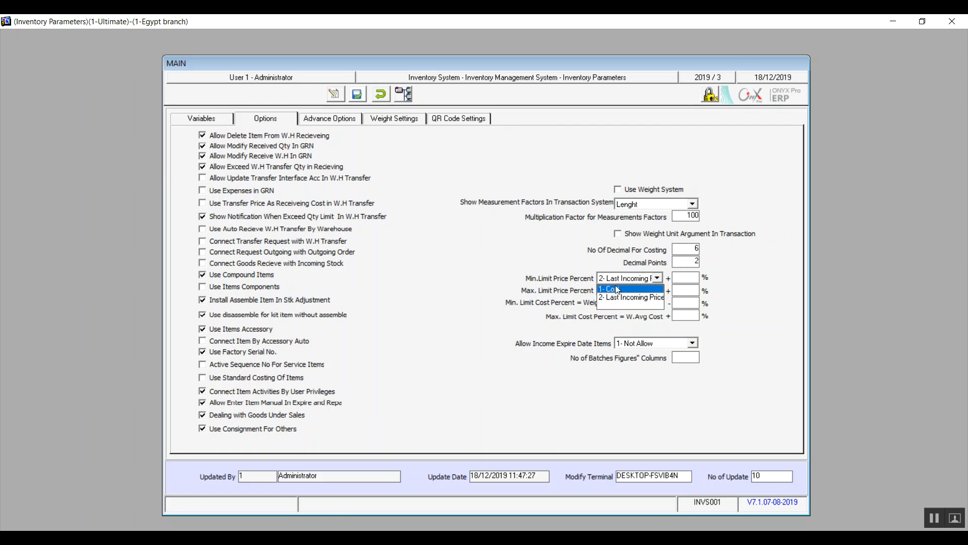
pyautogui.click(617, 290)
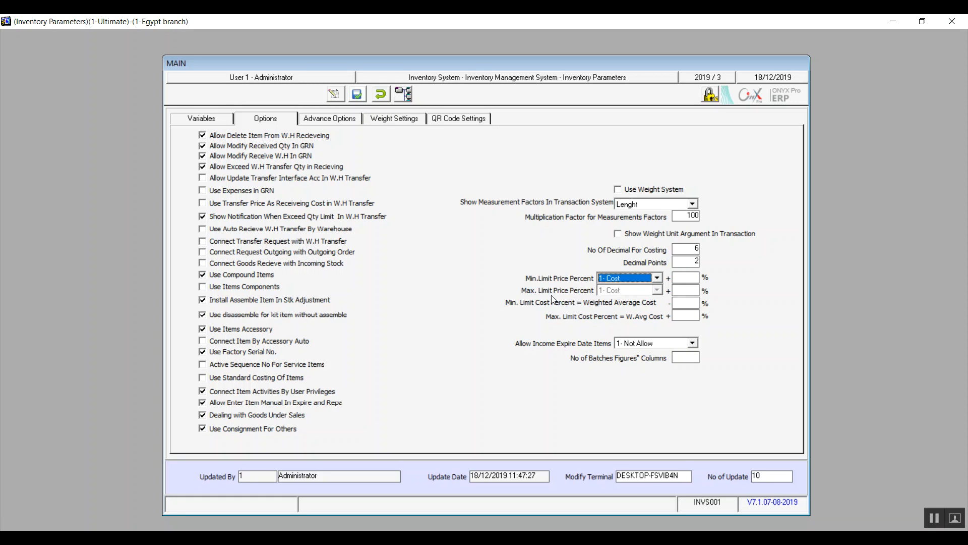
pyautogui.click(657, 278)
pyautogui.click(632, 297)
pyautogui.click(652, 279)
pyautogui.click(615, 290)
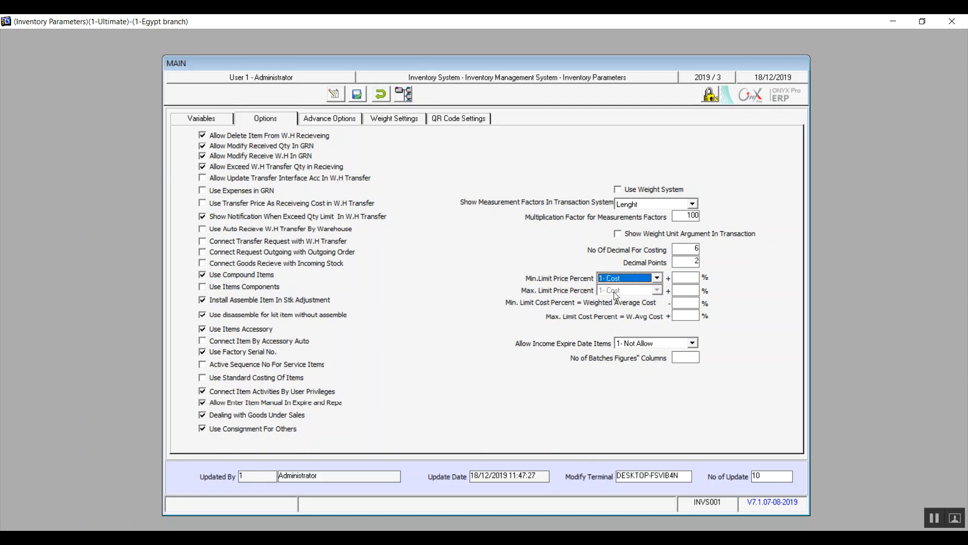
# Set the price limit percents to 10 minimum and 50 maximum, and the cost limit percents to .2 minimum and .1 maximum.
pyautogui.click(684, 277)
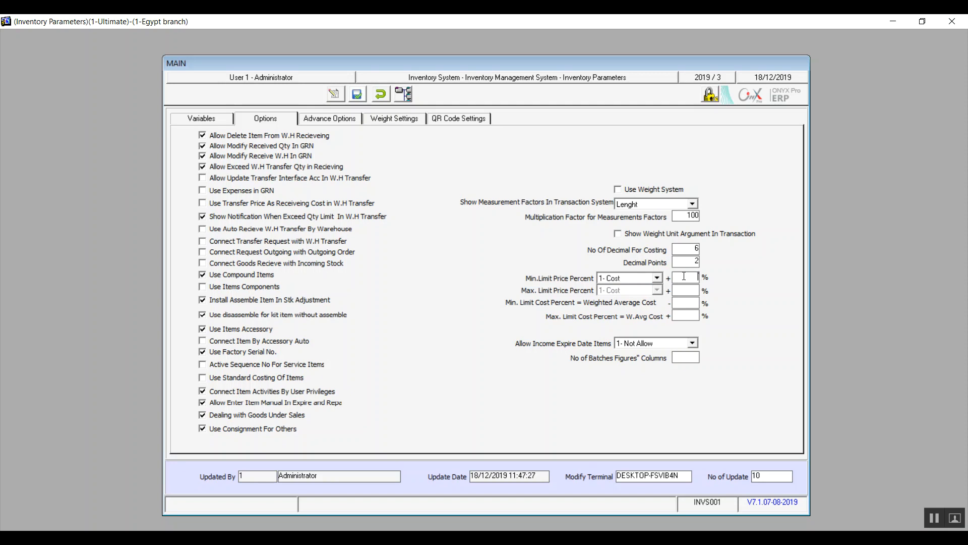
pyautogui.write('10')
pyautogui.click(678, 303)
# Set Allow Income Expire Date Items to 3- Allow with Alert and save the inventory parameters.
pyautogui.click(693, 344)
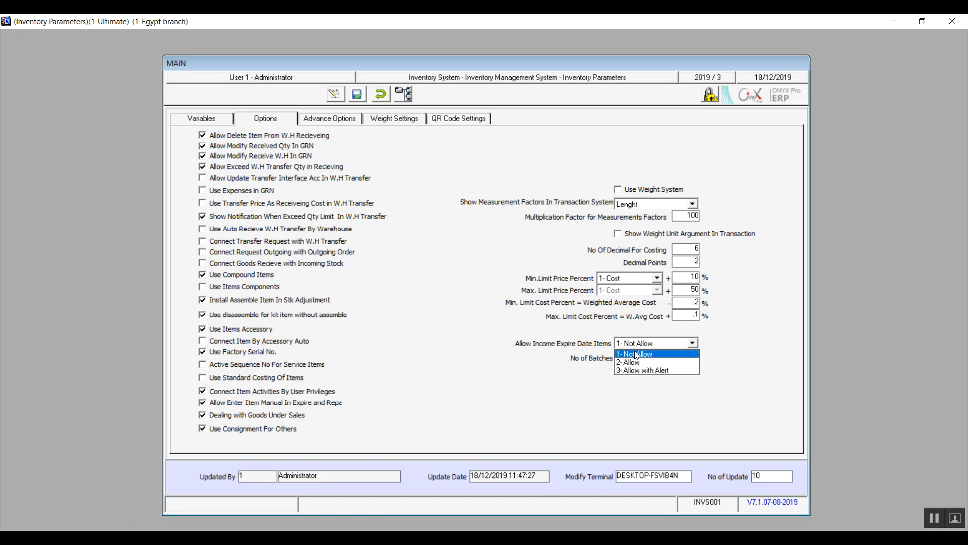
pyautogui.click(634, 370)
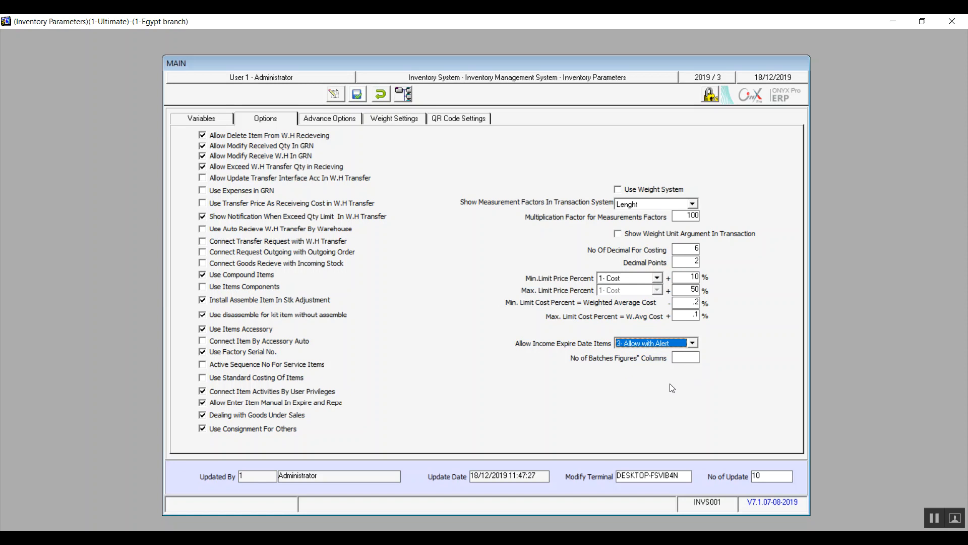
pyautogui.click(357, 94)
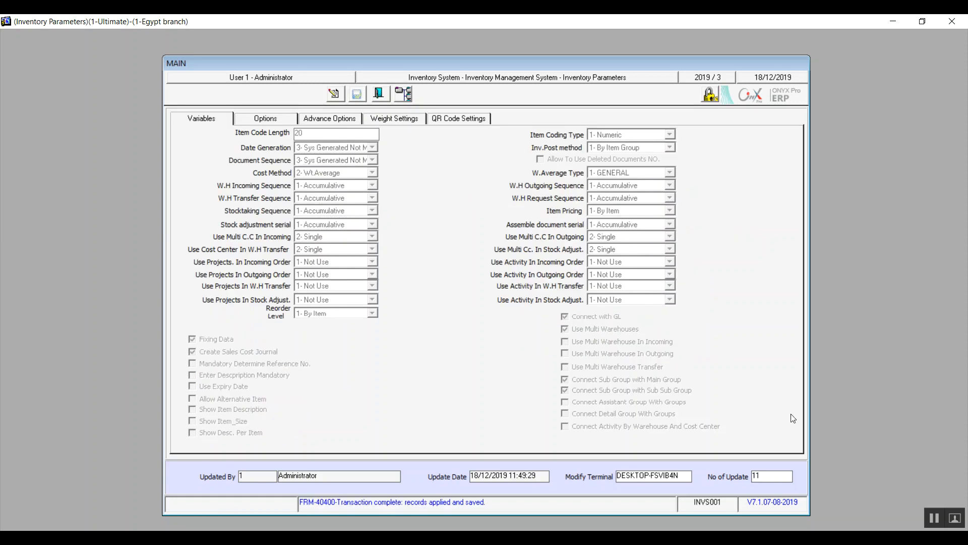
pyautogui.click(936, 511)
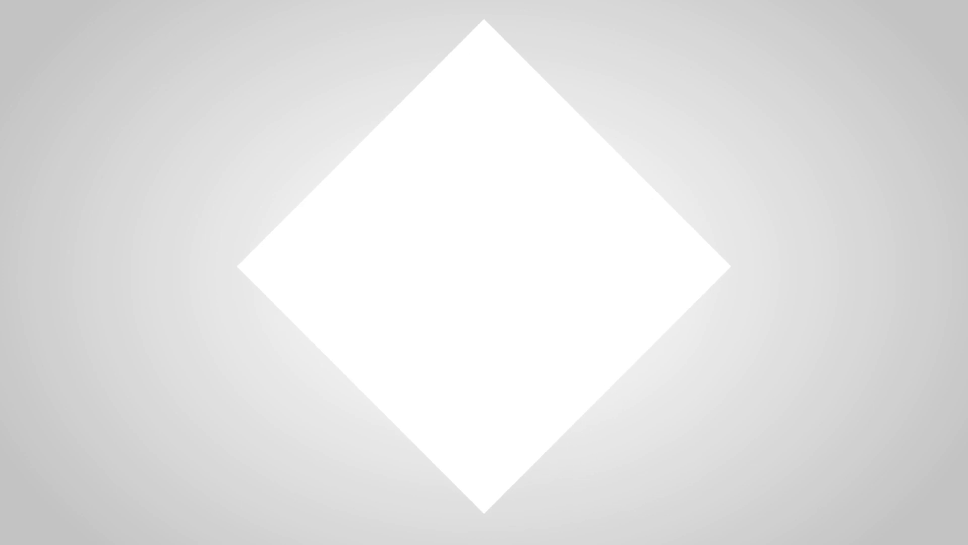